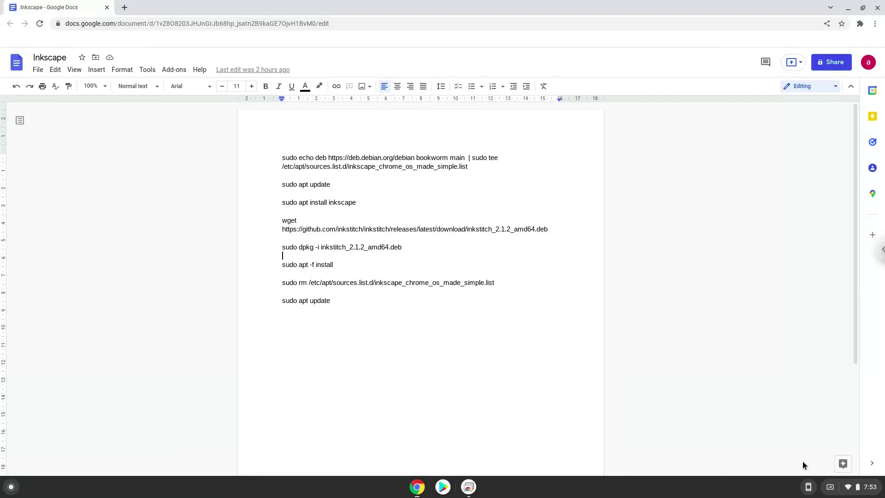
Step: Open ChromeOS Settings from quick settings and go to Advanced > Developers
left_click(832, 493)
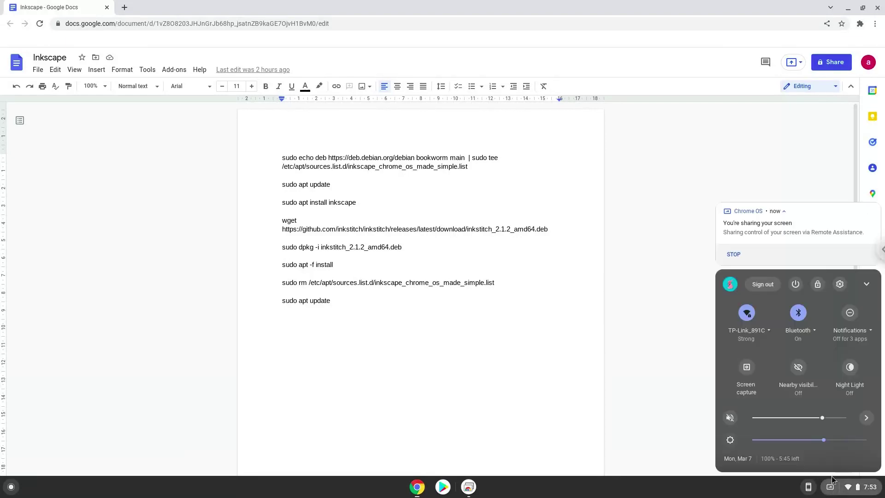
left_click(839, 284)
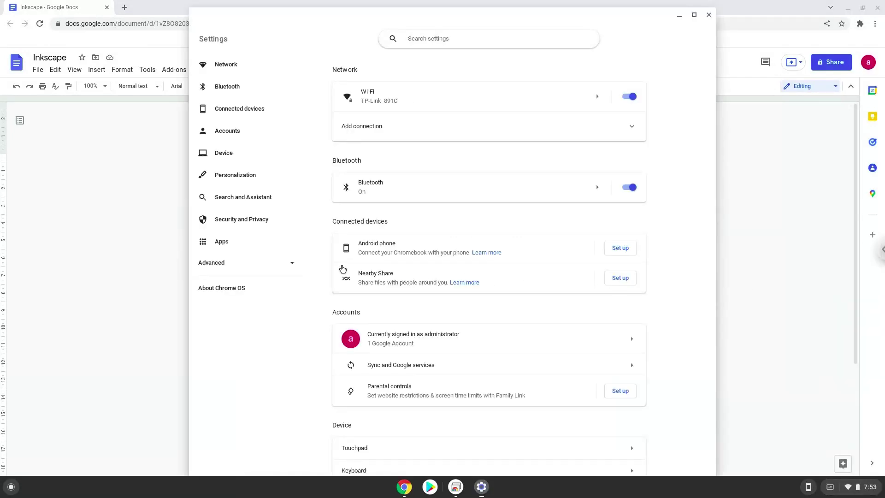
left_click(268, 267)
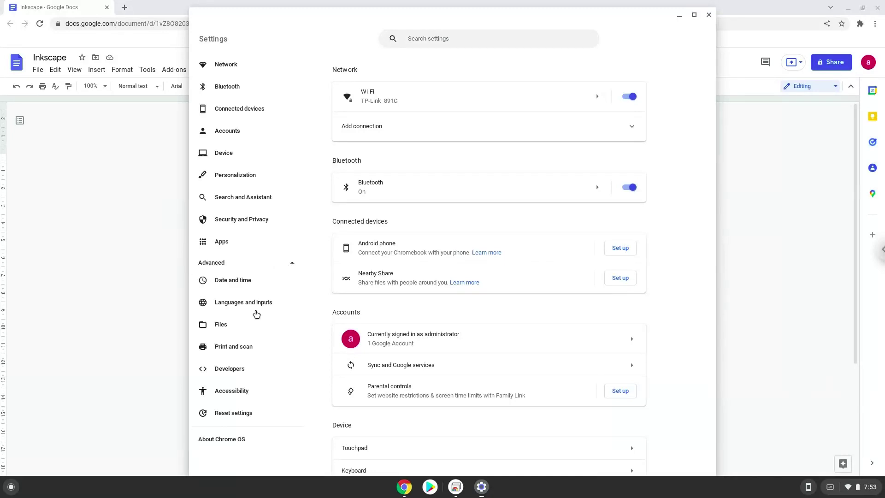
left_click(246, 369)
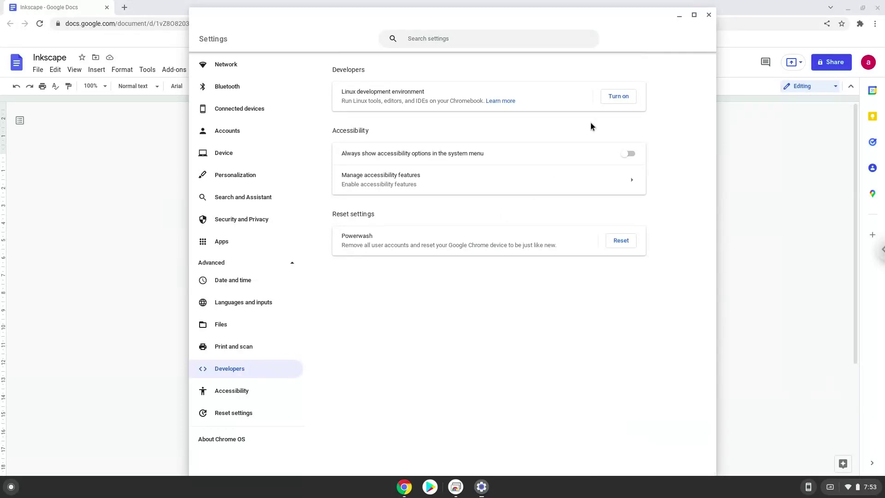
Step: Turn on the Linux development environment, install it with the default options, then close the Terminal it opens
left_click(611, 98)
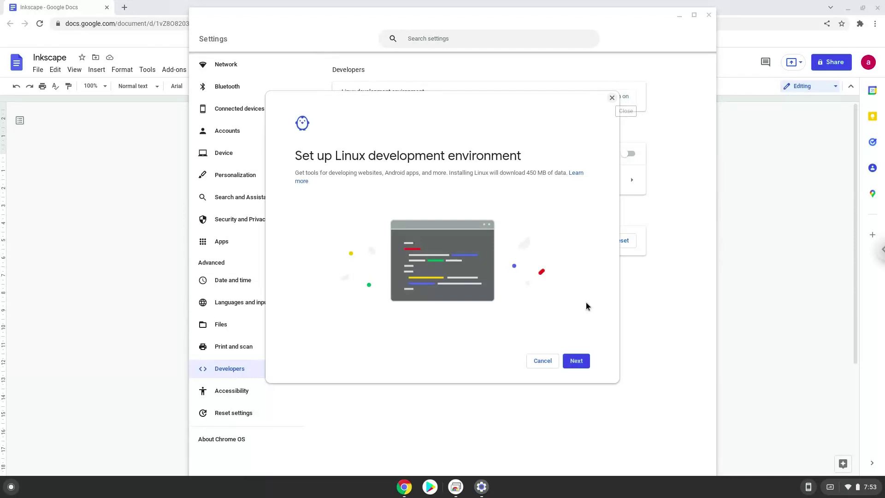
left_click(575, 360)
left_click(575, 361)
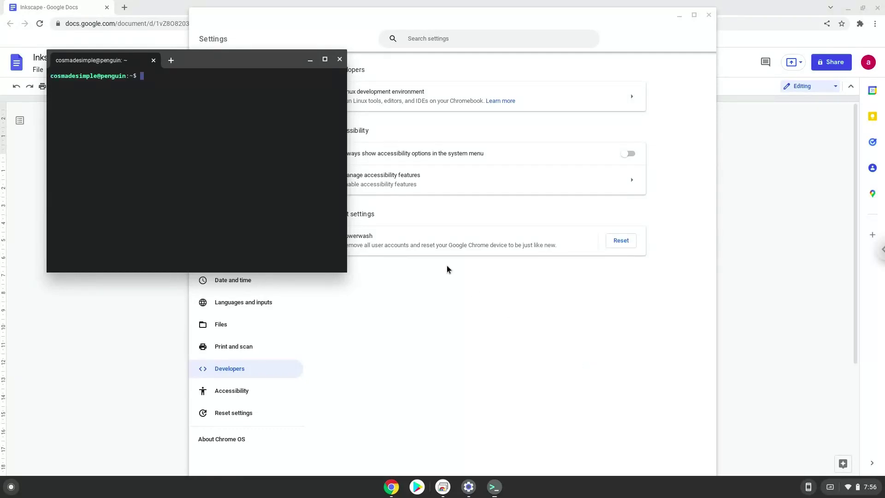
left_click(340, 59)
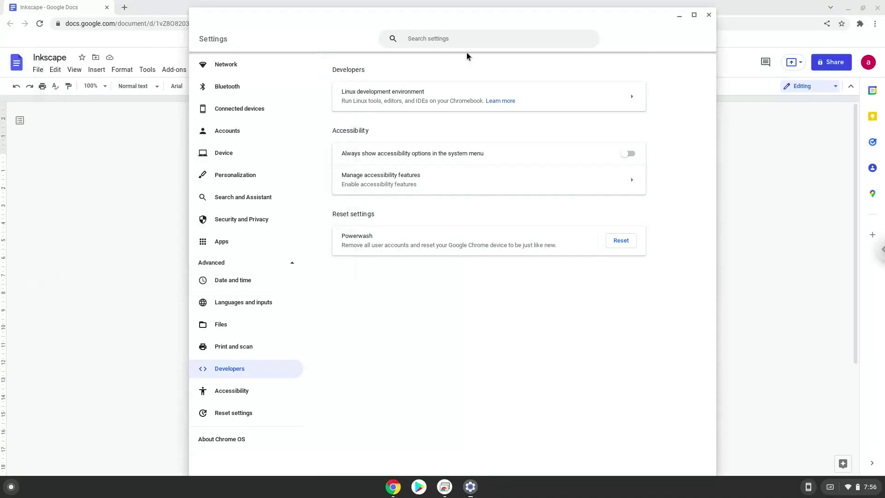
Step: Close Settings, copy the Debian bookworm source-list command from the doc, and search the launcher for 'ter'
left_click(708, 15)
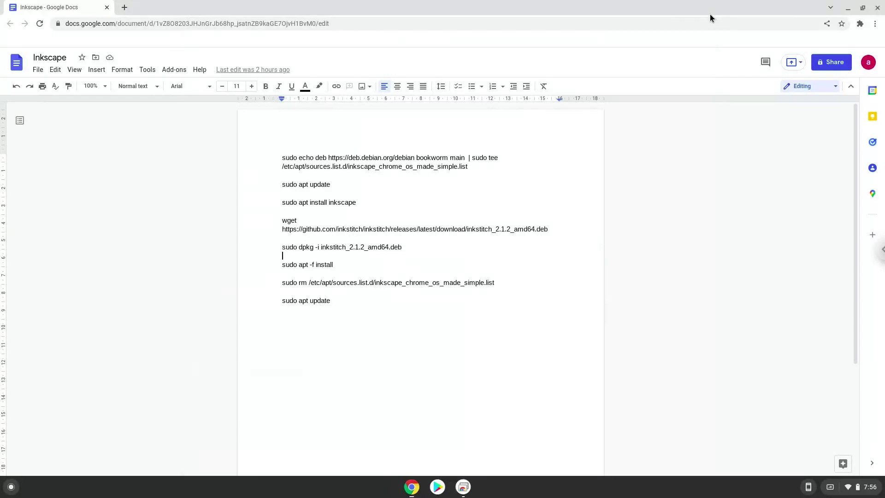
triple_click(405, 156)
right_click(405, 156)
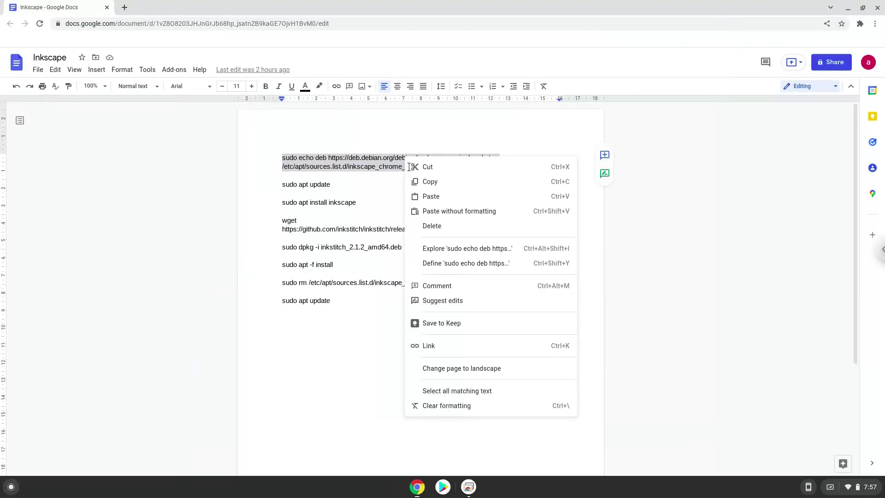
left_click(428, 180)
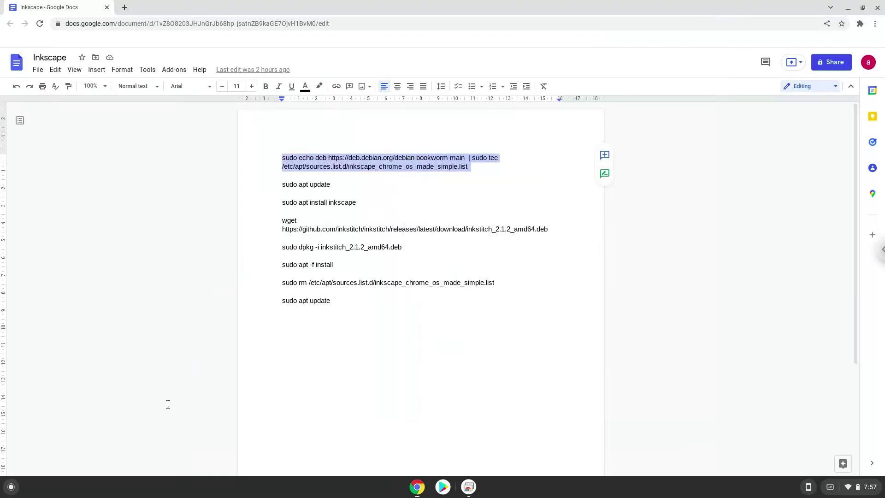
left_click(11, 487)
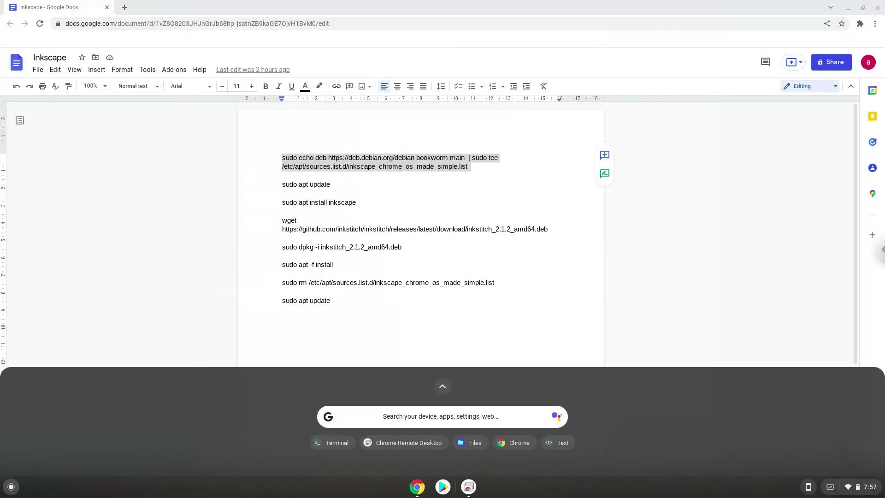
type("ter")
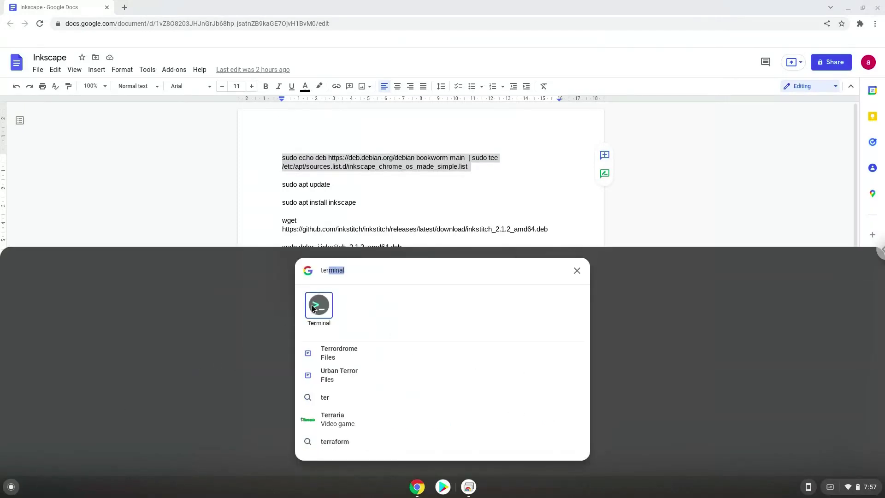
Step: Launch Terminal from the search results and run the pasted bookworm source-list command
left_click(318, 305)
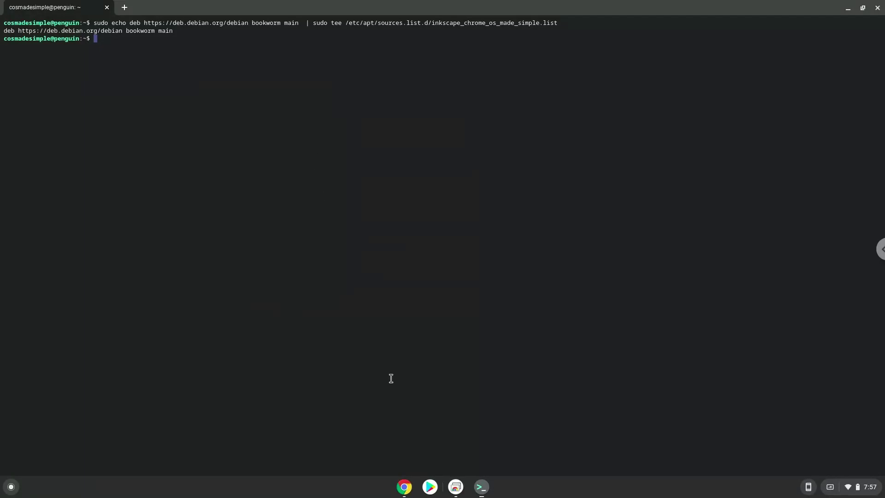
Step: Copy 'sudo apt update' from the Inkscape doc and run it in Terminal
left_click(400, 492)
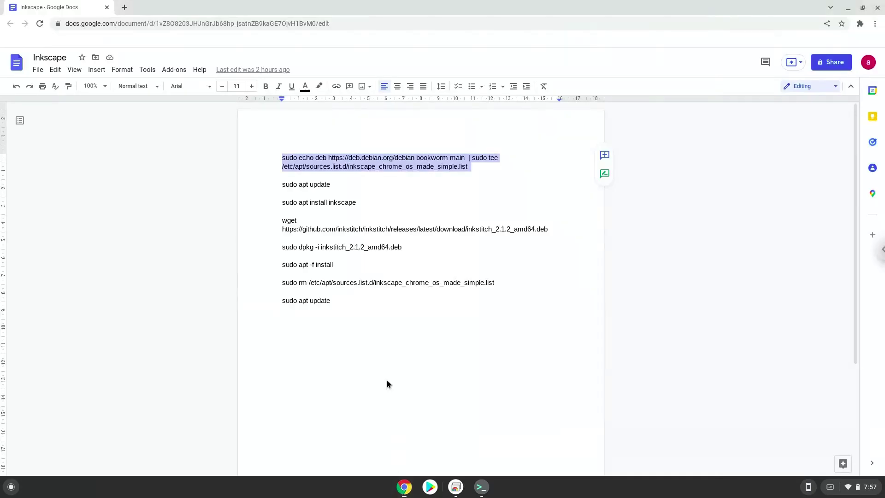
triple_click(297, 184)
right_click(296, 184)
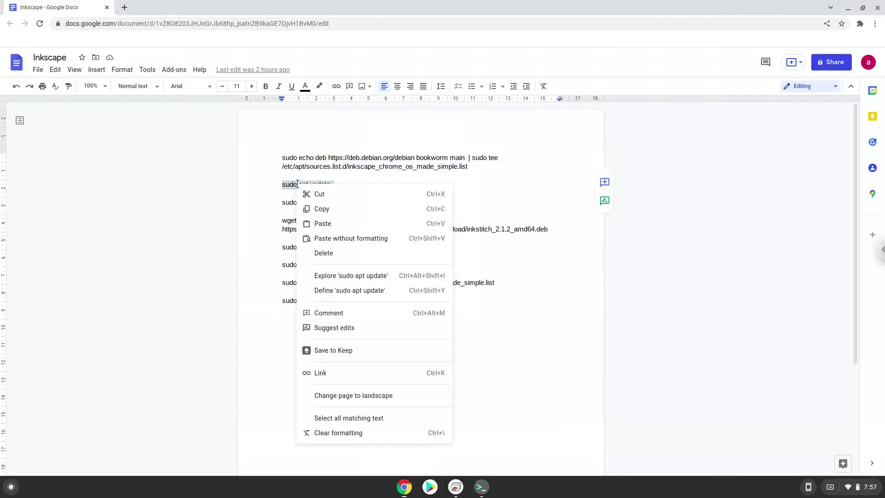
left_click(322, 208)
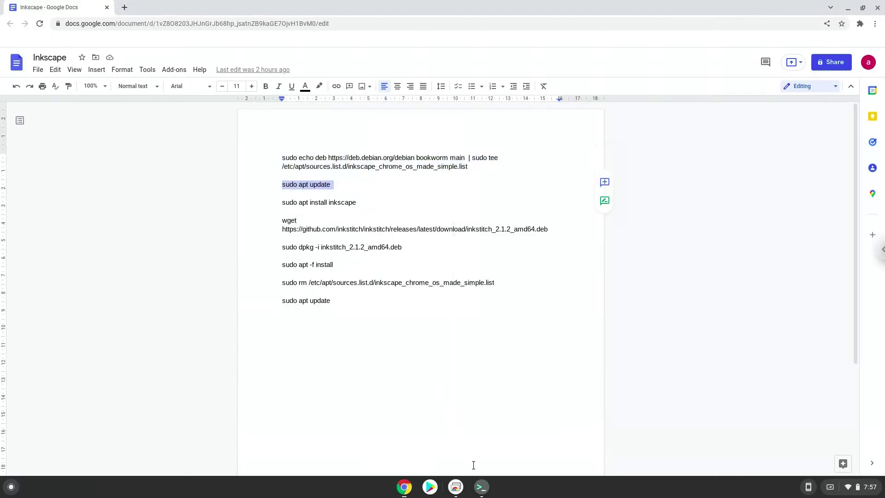
left_click(483, 485)
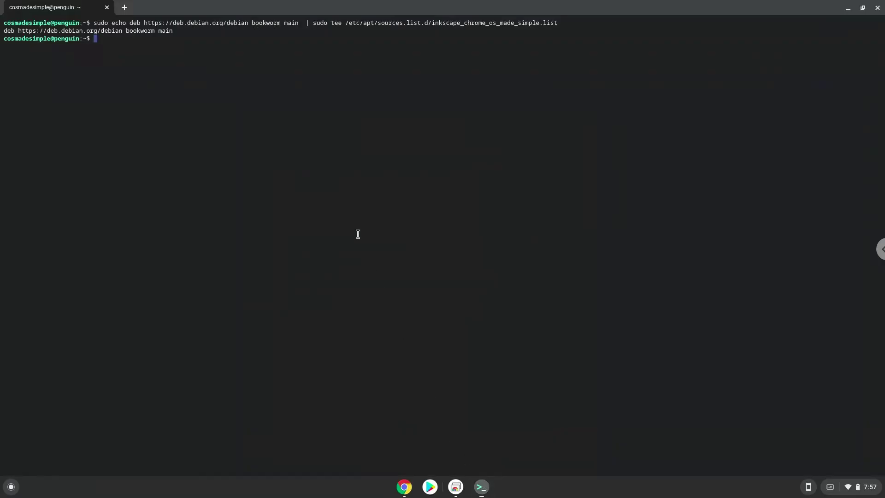
key("ctrl+shift+v")
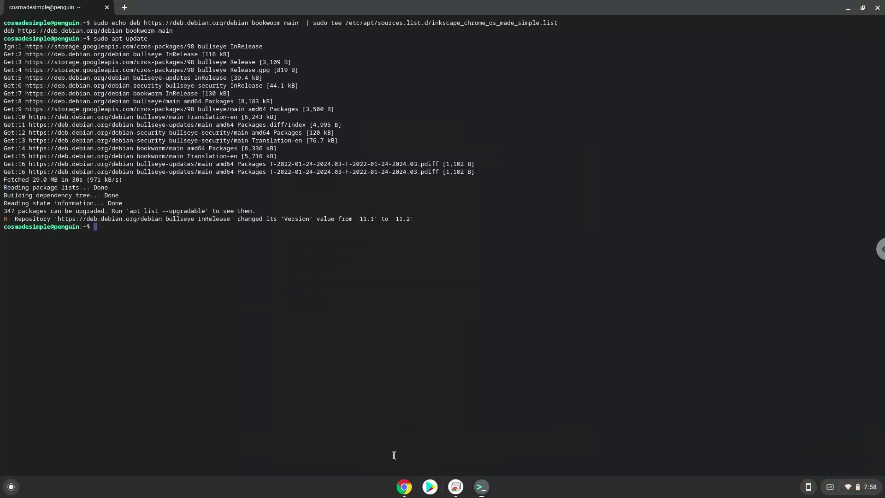
left_click(404, 487)
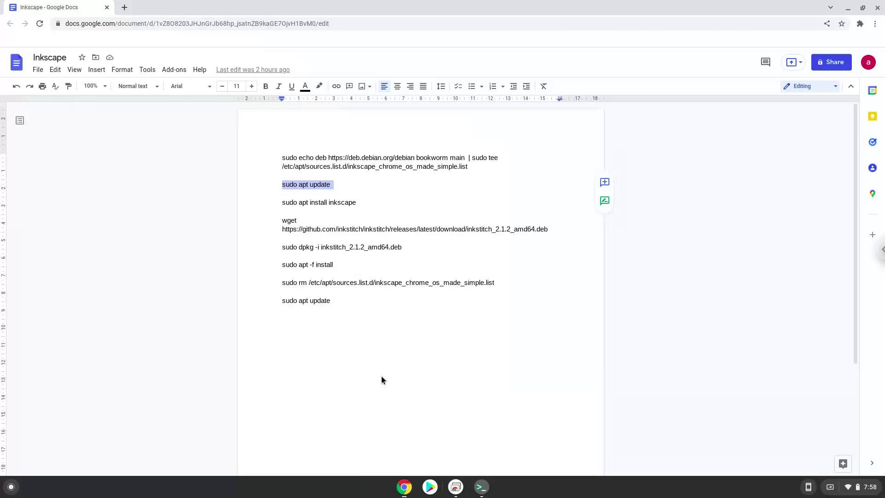
Step: Copy 'sudo apt install inkscape' into Terminal, run it, and confirm the extra packages with Y
left_click(338, 204)
triple_click(338, 204)
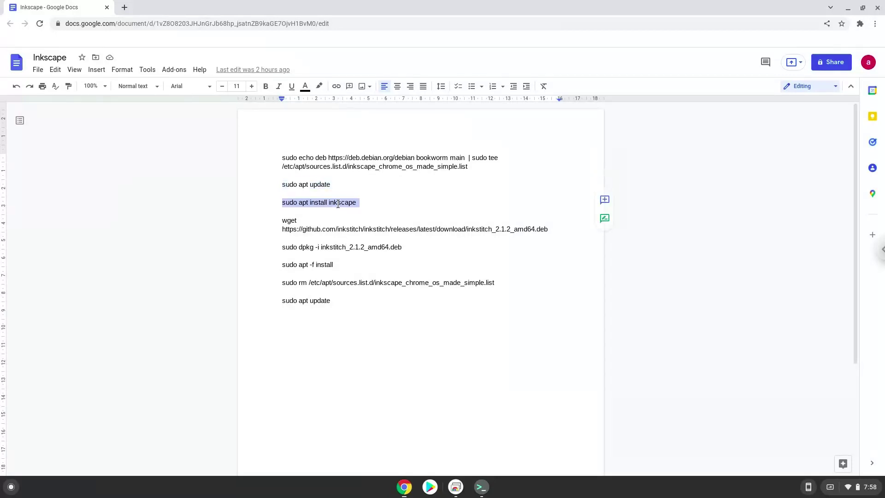
right_click(338, 204)
left_click(363, 230)
left_click(480, 490)
right_click(413, 307)
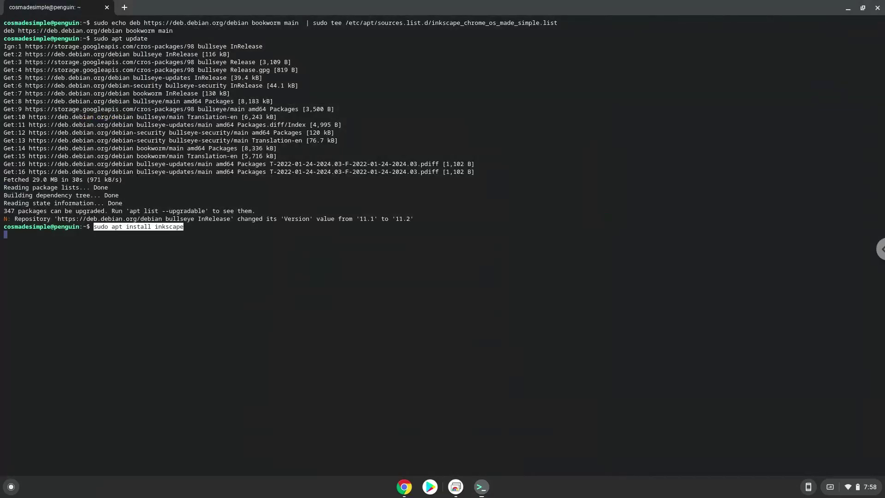
key("Return")
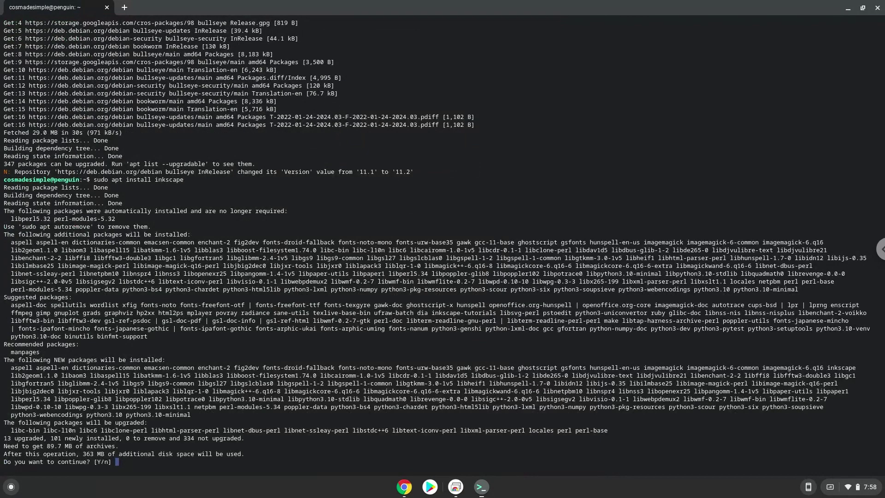
key("Return")
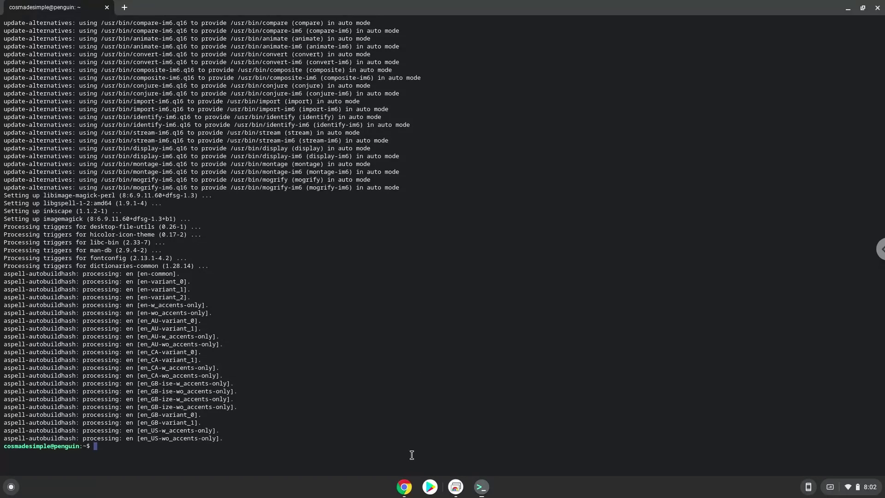
Step: Copy the wget line for inkstitch_2.1.2_amd64.deb from the doc and run it in Terminal
left_click(403, 488)
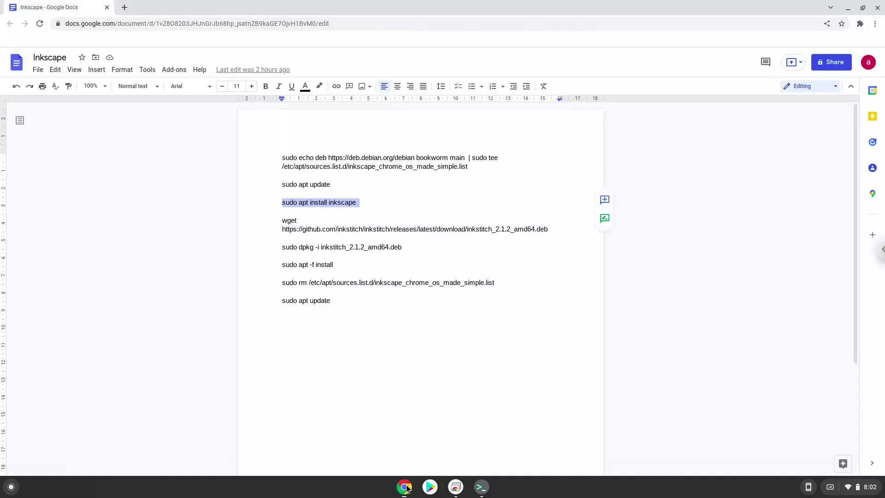
triple_click(392, 229)
right_click(392, 228)
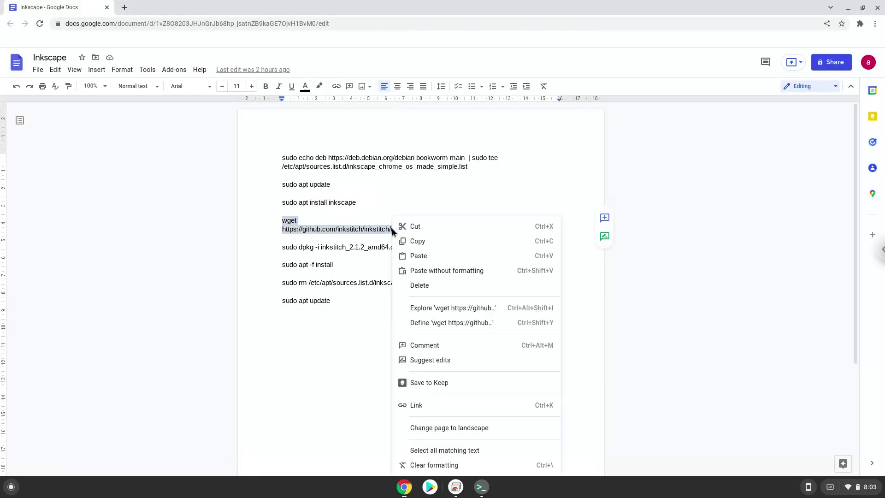
left_click(419, 240)
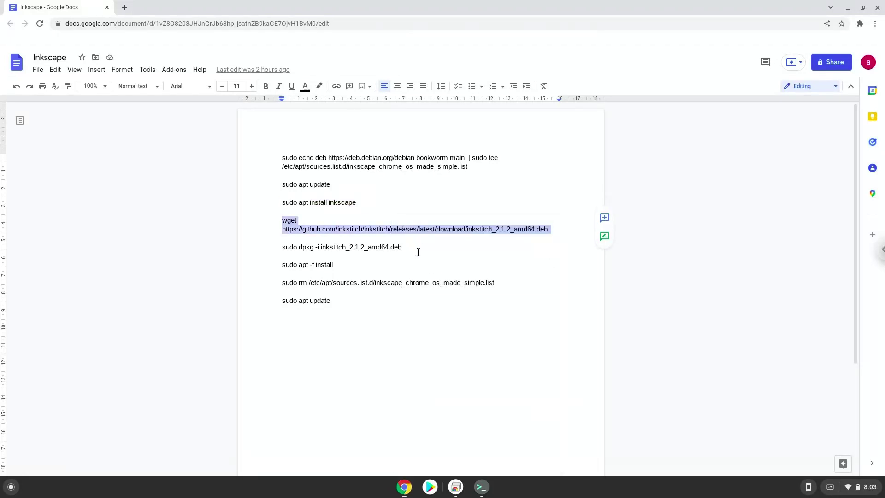
left_click(474, 488)
key("ctrl+shift+v")
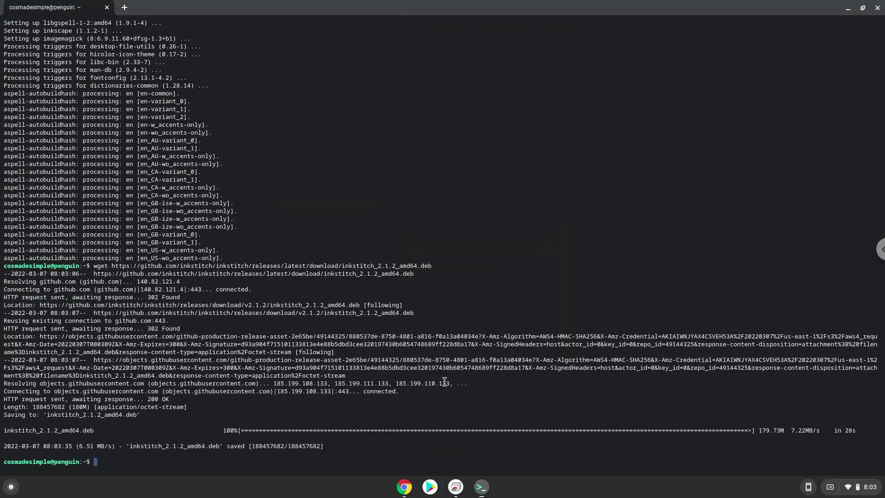
left_click(404, 490)
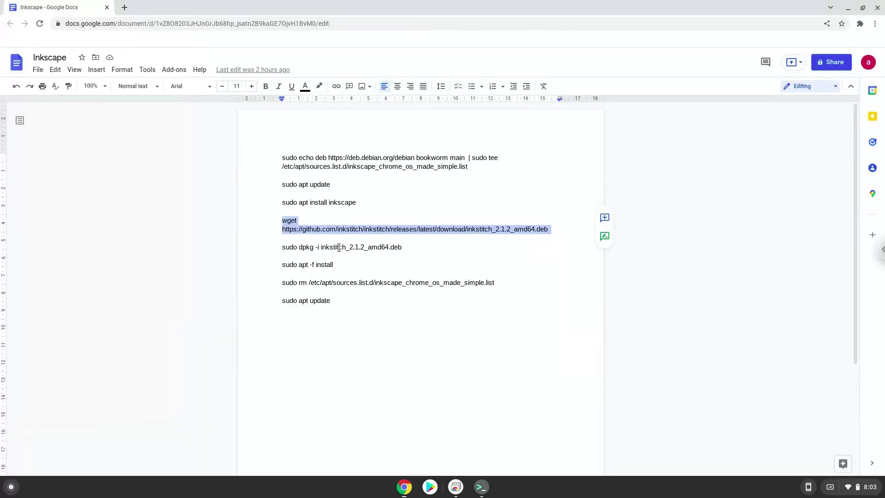
Step: Copy 'sudo dpkg -i inkstitch_2.1.2_amd64.deb' from the doc and run it in Terminal
triple_click(339, 248)
right_click(339, 247)
left_click(367, 242)
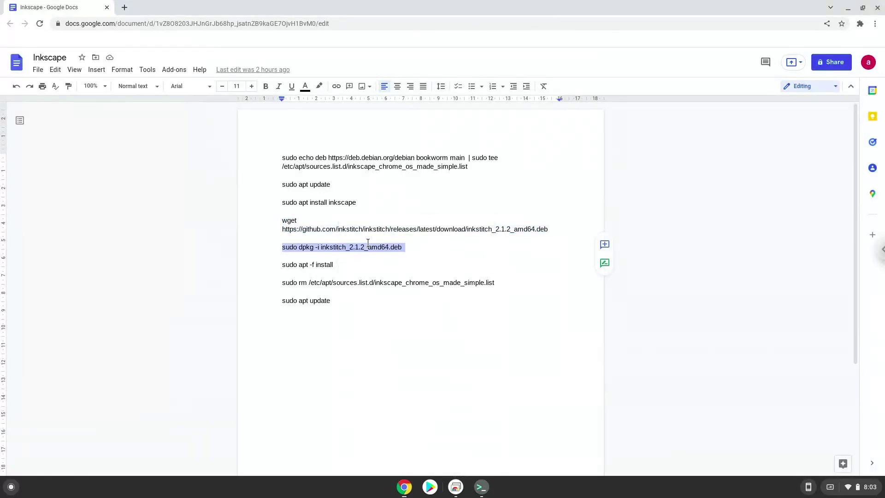
left_click(481, 486)
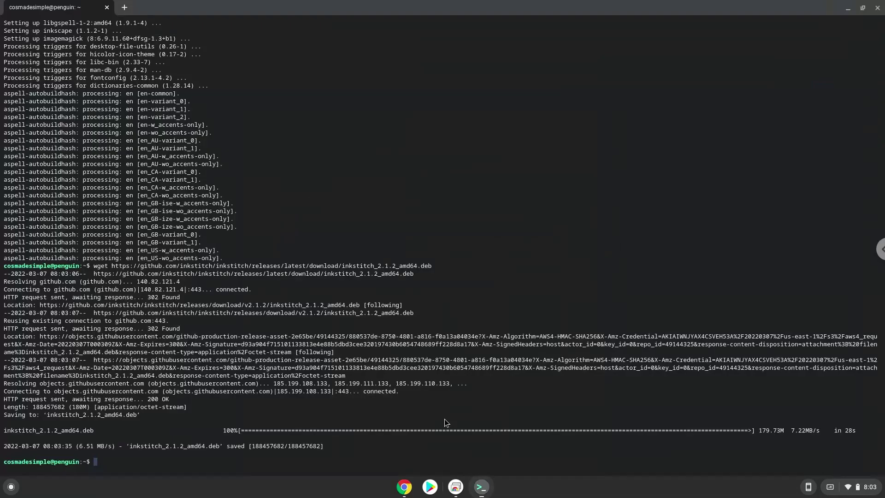
key("ctrl+shift+v")
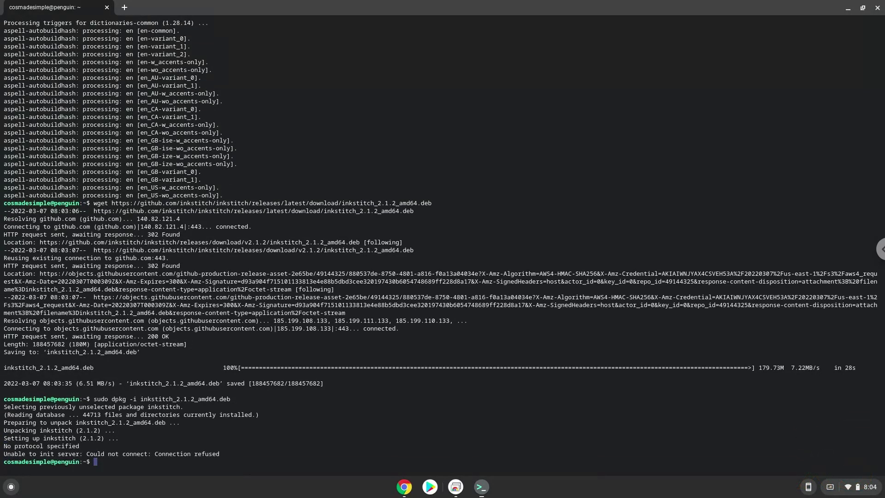
Step: Copy 'sudo apt -f install' from the doc and run it at the Terminal prompt
left_click(404, 486)
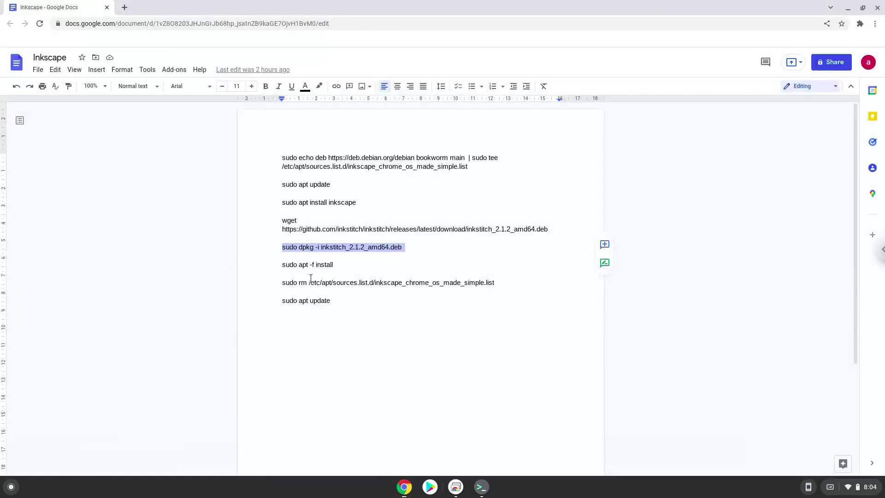
triple_click(300, 267)
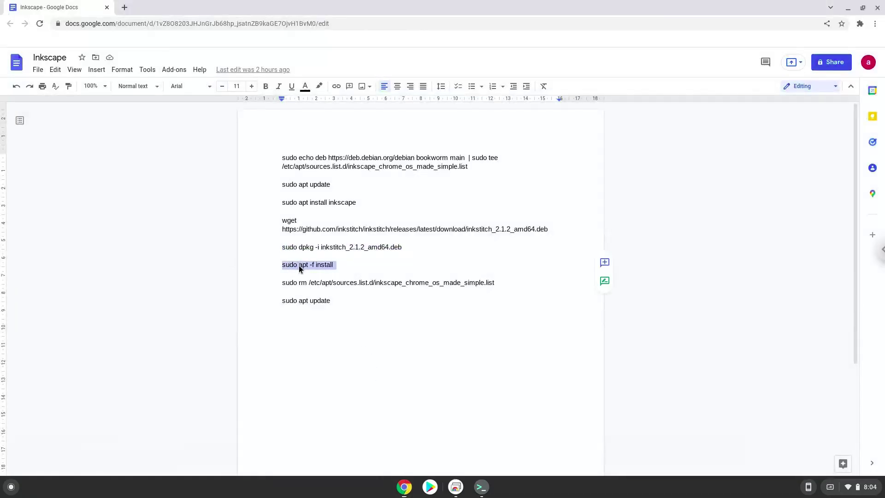
right_click(300, 266)
left_click(333, 241)
left_click(481, 488)
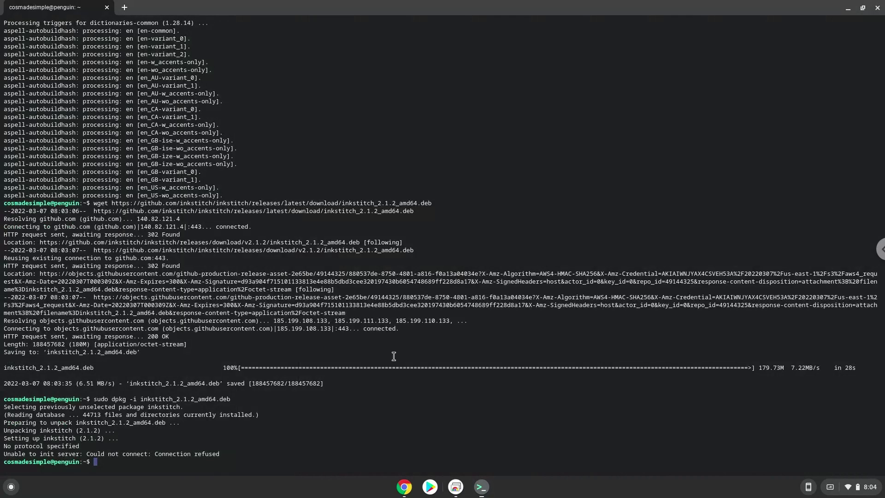
key("ctrl+shift+v")
key("Return")
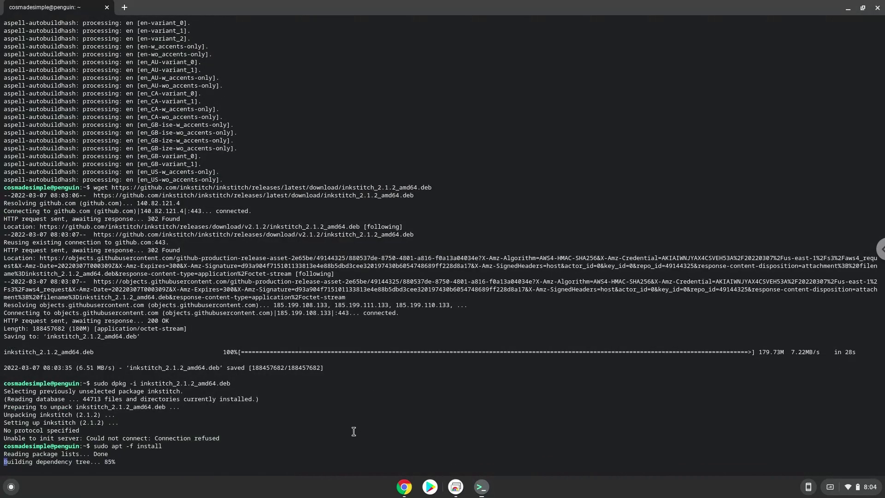
Step: Run 'sudo rm /etc/apt/sources.list.d/inkscape_chrome_os_made_simple.list' in Terminal, copied from the doc
left_click(405, 486)
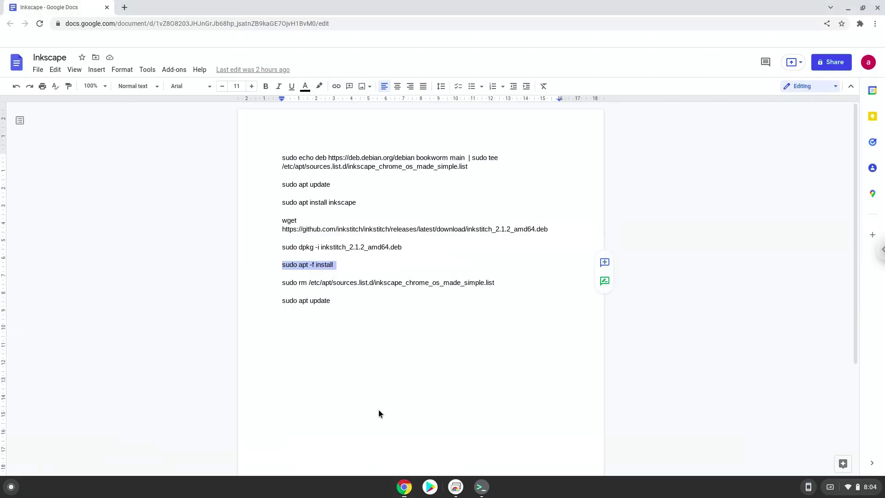
triple_click(346, 282)
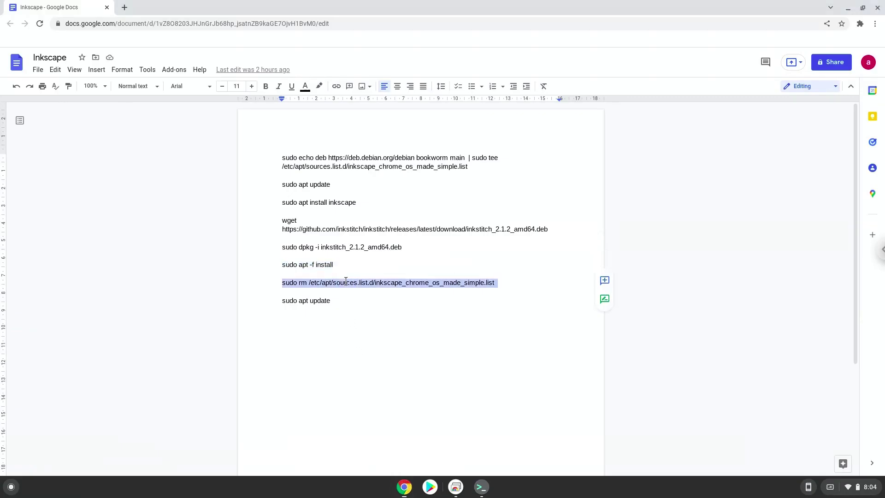
right_click(345, 282)
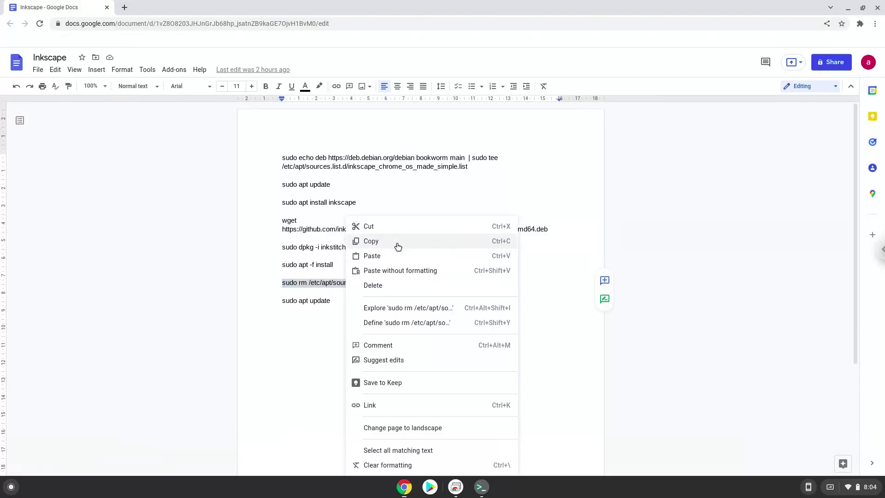
left_click(396, 241)
left_click(482, 487)
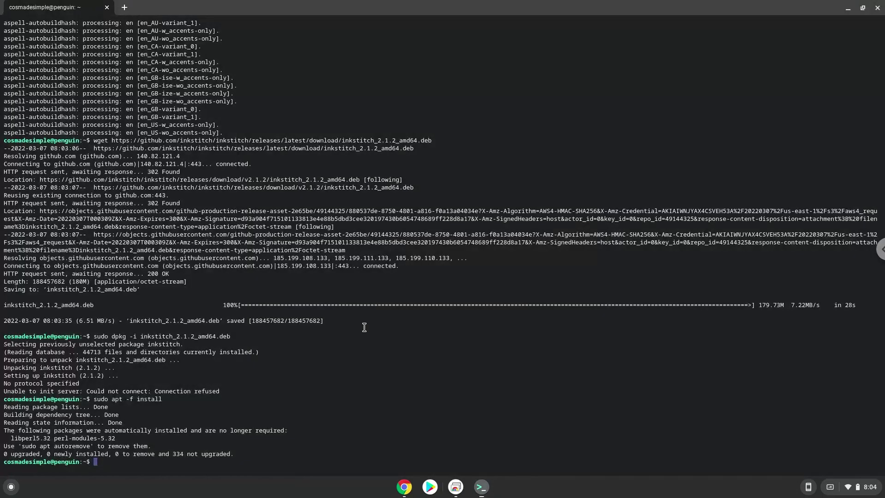
right_click(364, 328)
key("Return")
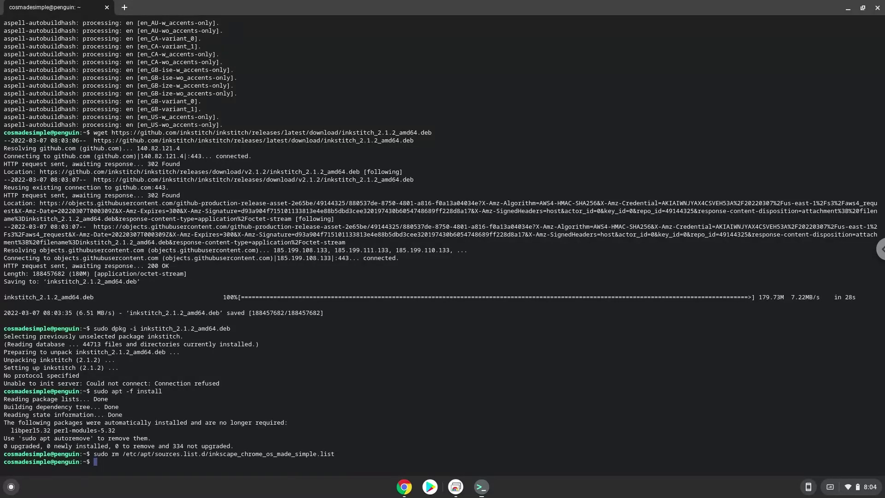
Step: Copy 'sudo apt update' from the doc and rerun it in Terminal
left_click(404, 486)
triple_click(314, 302)
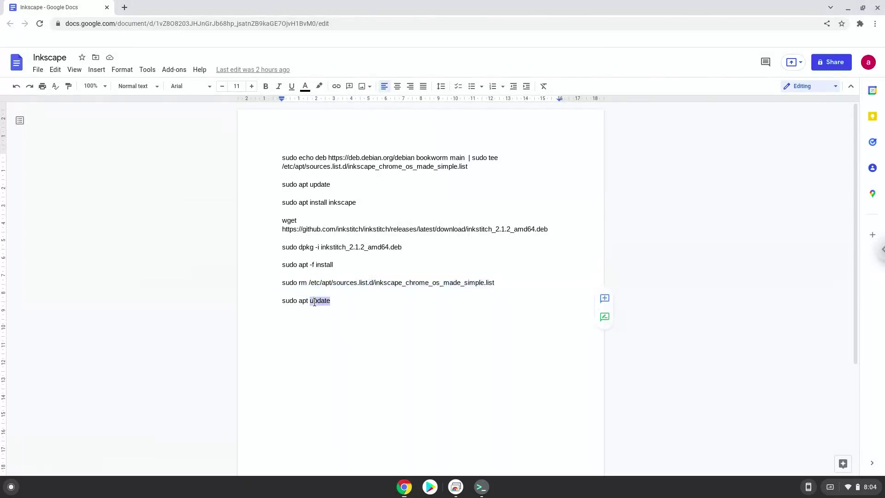
right_click(314, 302)
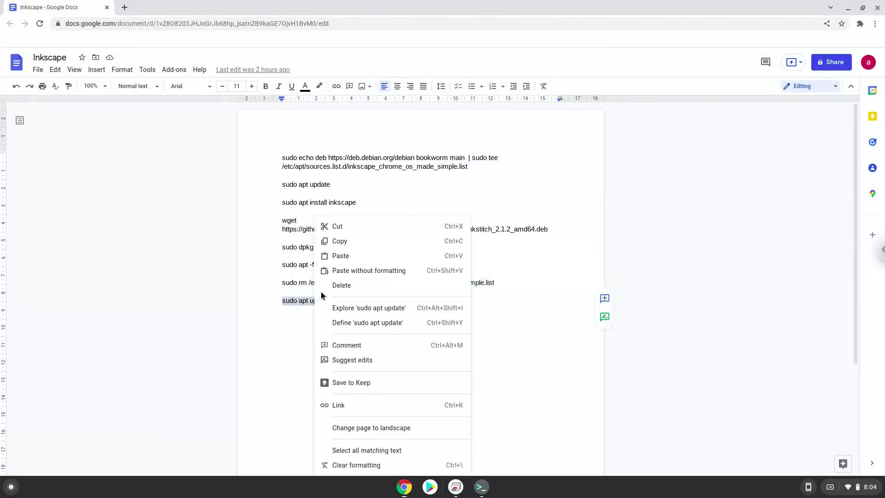
left_click(346, 244)
left_click(481, 487)
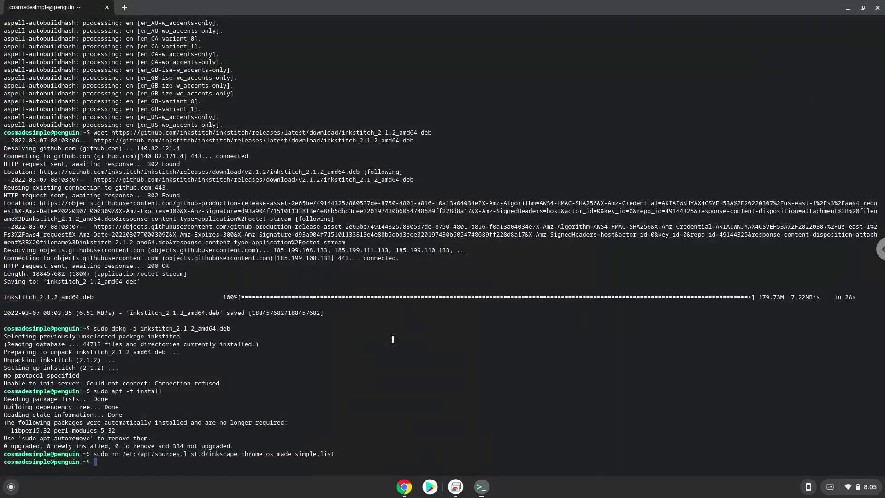
key("ctrl+shift+v")
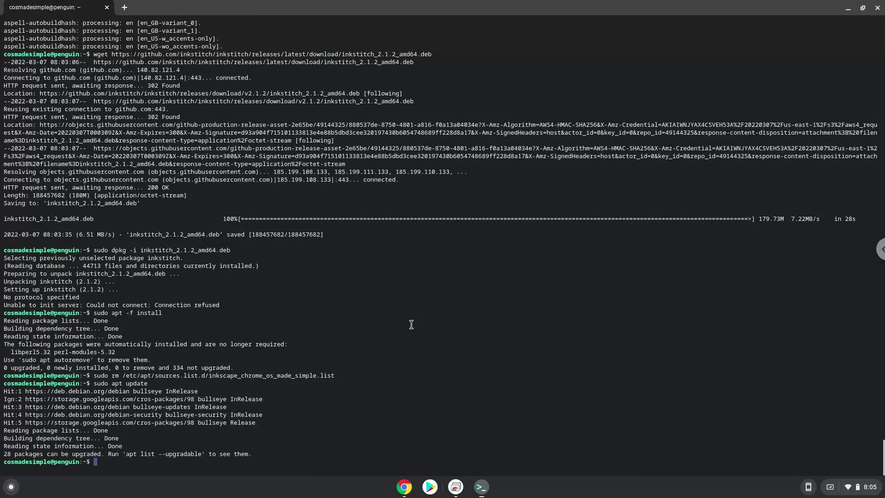
Step: Leave the Terminal, then launch Inkscape from the Linux apps folder in the ChromeOS launcher
left_click(877, 7)
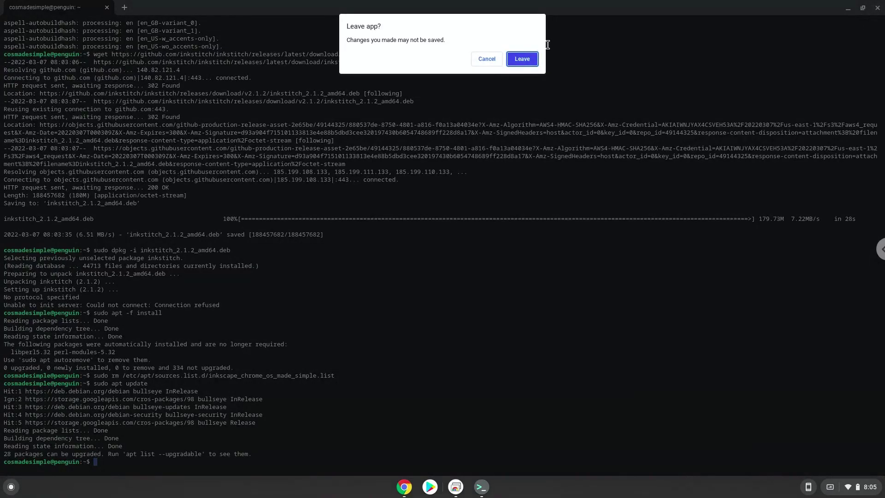
left_click(520, 58)
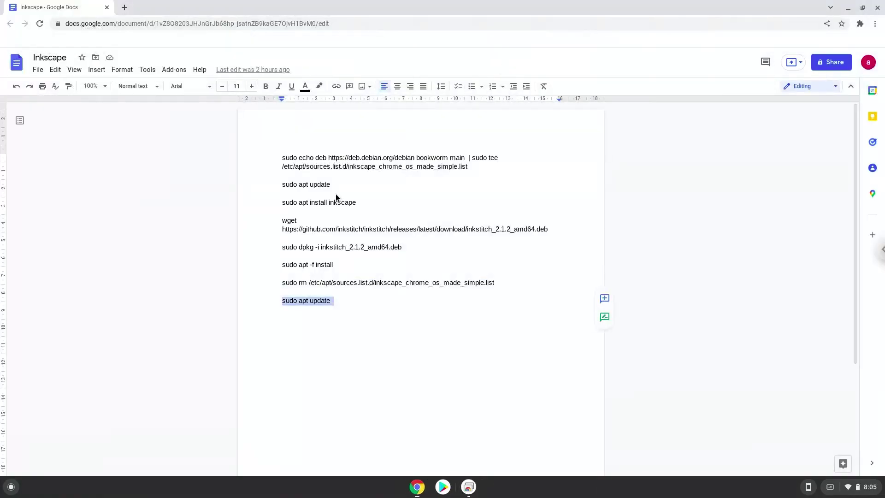
left_click(11, 487)
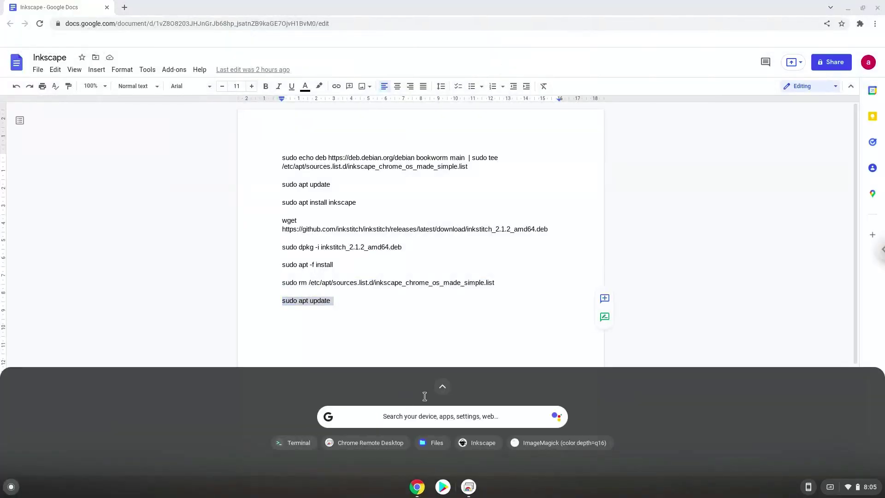
left_click(440, 389)
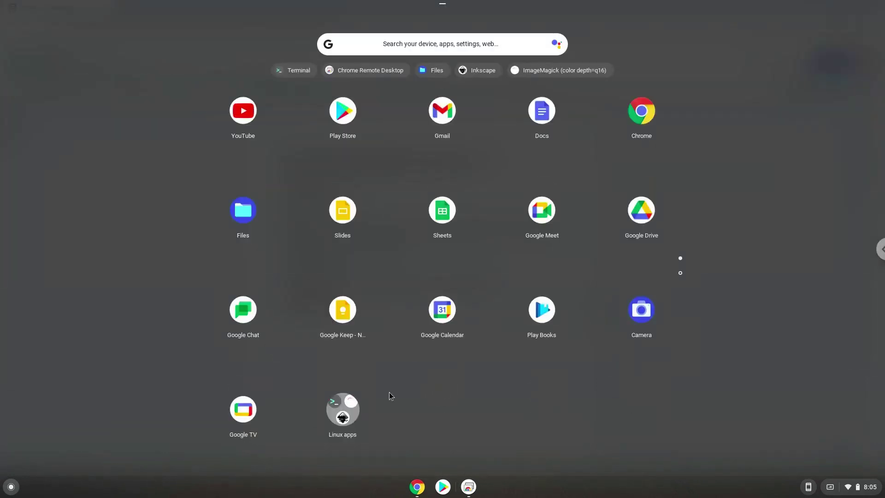
left_click(350, 412)
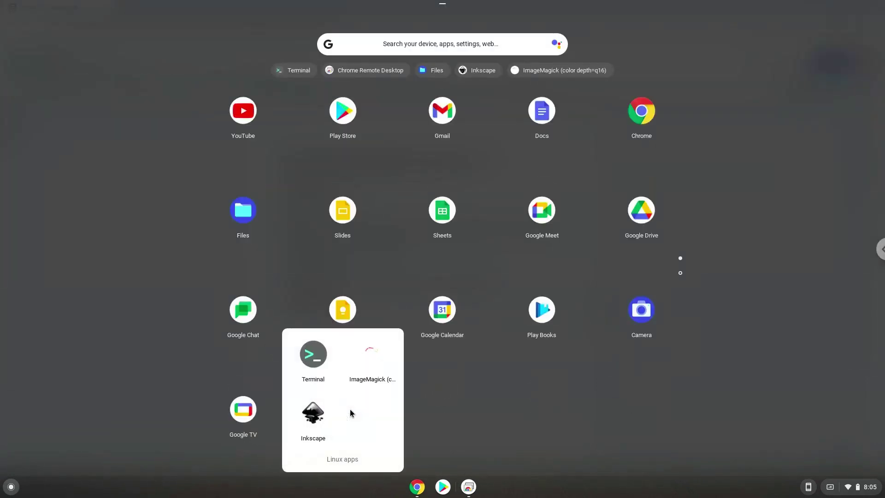
left_click(312, 414)
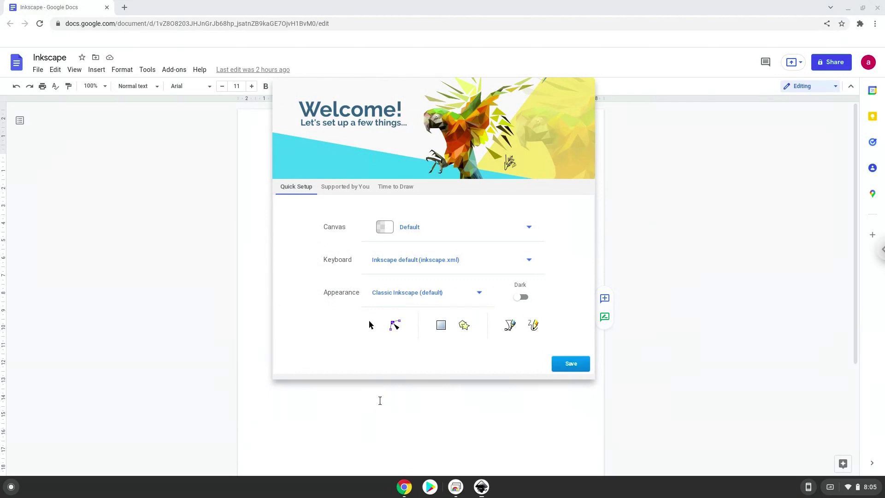
Step: Keep the default quick setup choices, skip the support page, and start a New Document
left_click(566, 365)
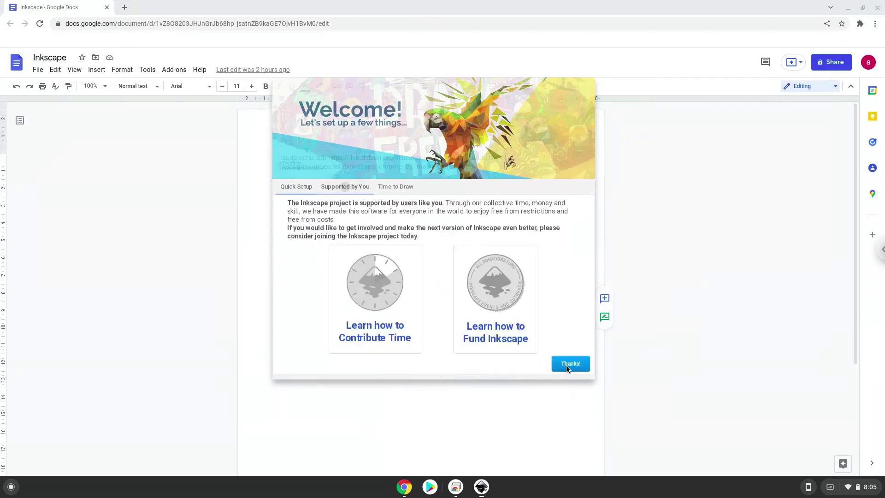
left_click(566, 365)
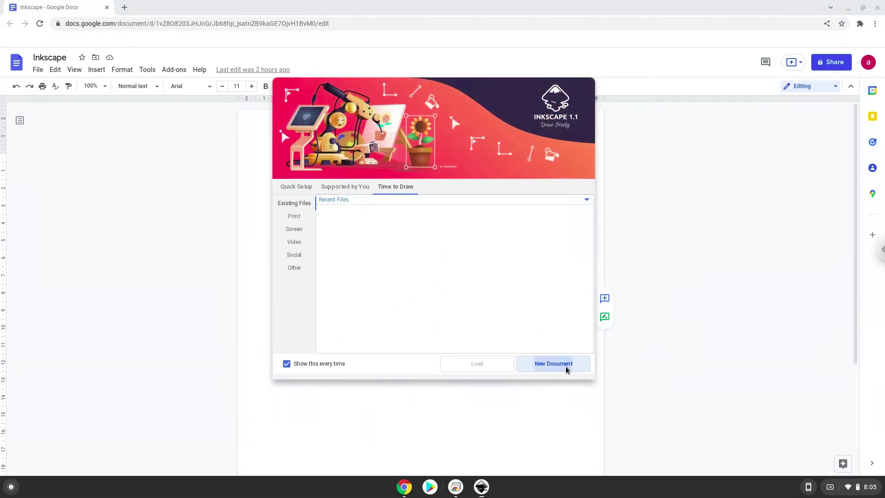
left_click(566, 367)
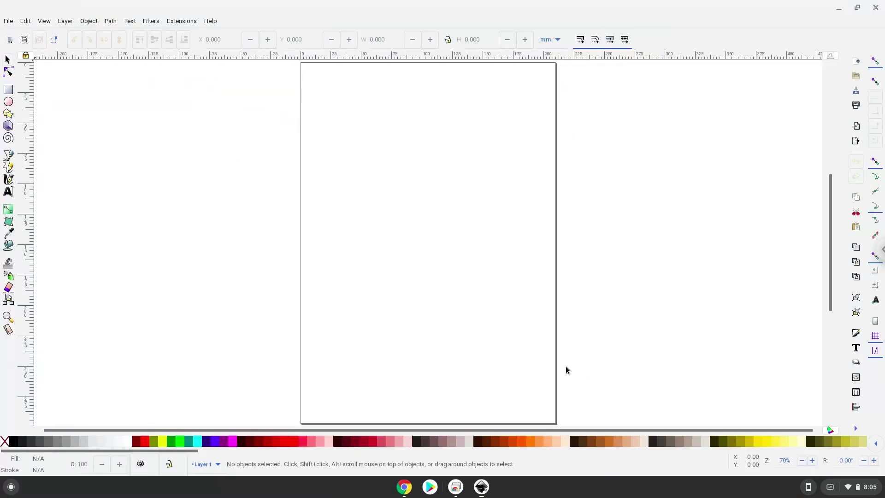
Step: Show the Ink/Stitch About dialog confirming version v2.1.2 (linux) is installed
left_click(188, 24)
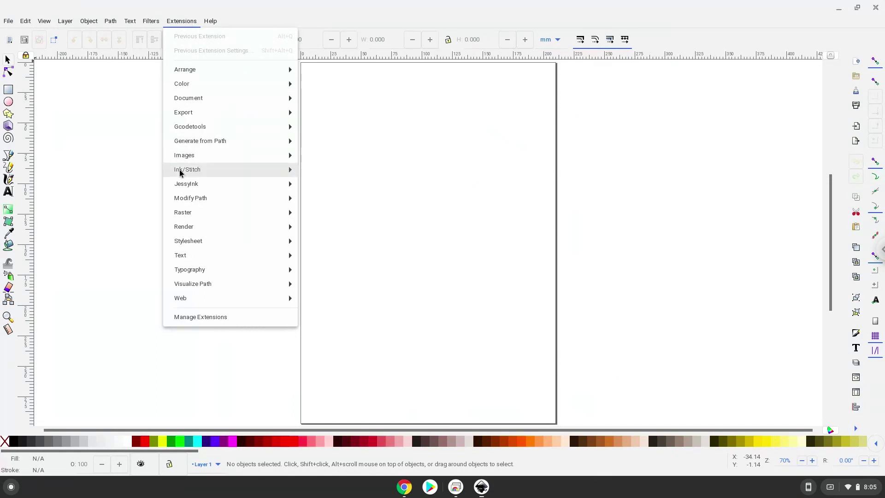
mouse_move(180, 173)
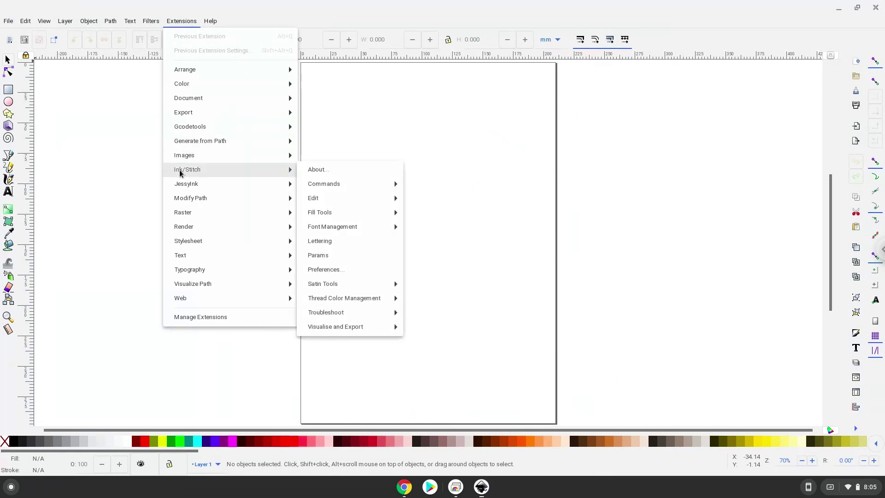
left_click(332, 167)
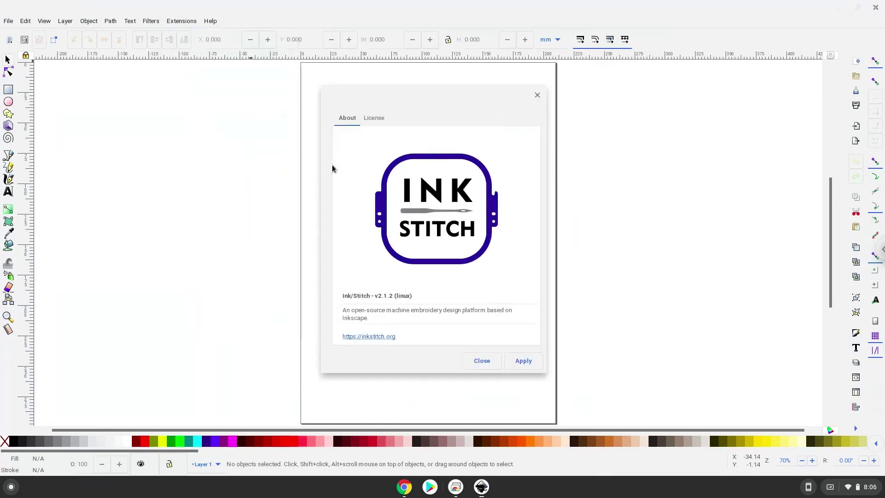